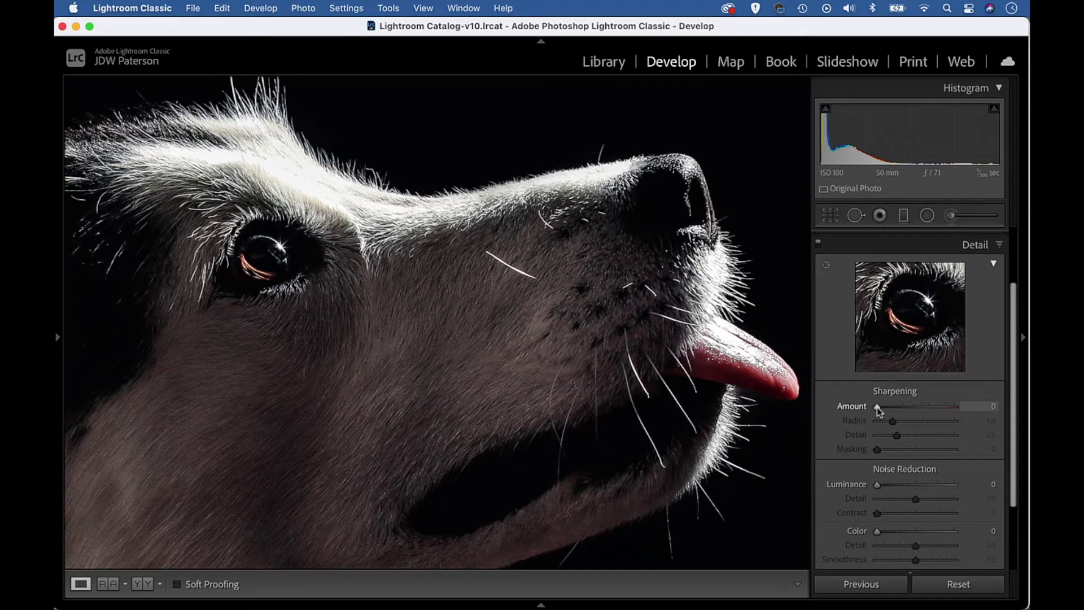
# Raise the sharpening Amount, inspect a whisker at 1:1, and settle Amount at 49
pyautogui.moveTo(878, 409); pyautogui.dragTo(901, 408)
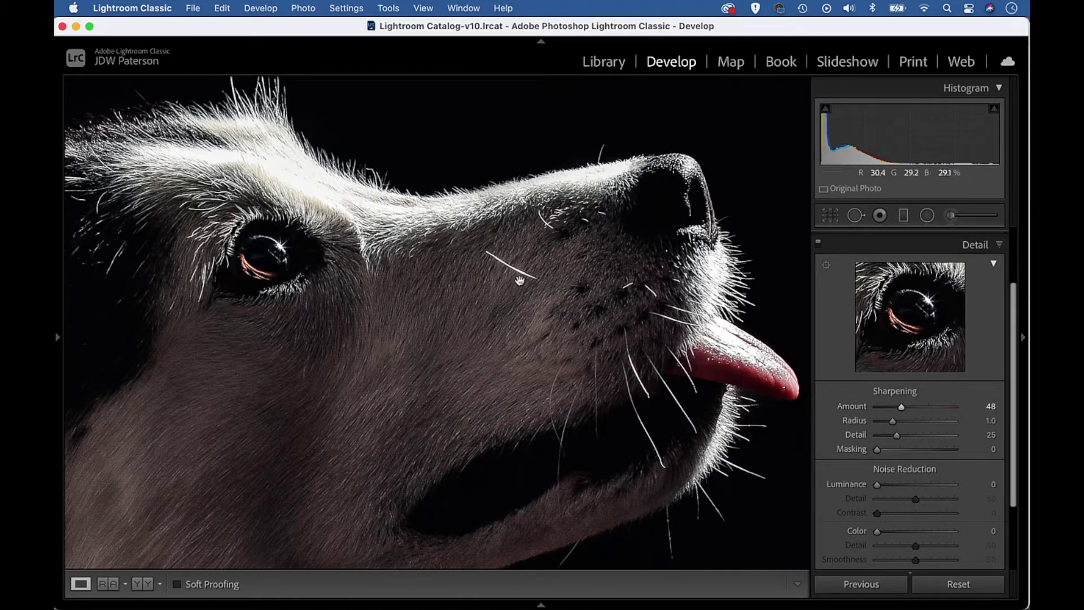
pyautogui.moveTo(516, 278); pyautogui.dragTo(546, 296)
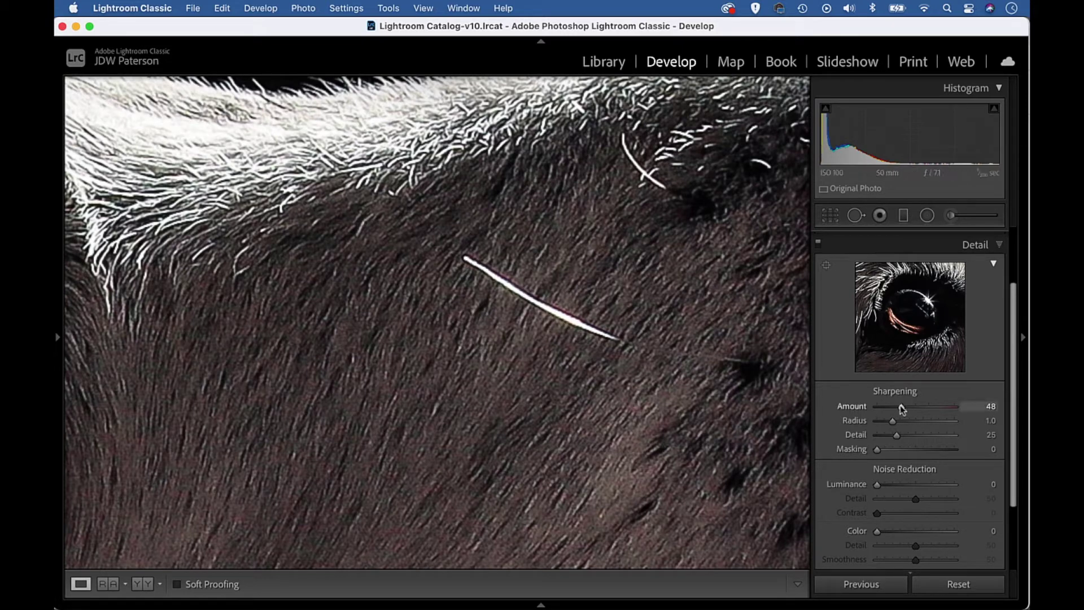
pyautogui.moveTo(902, 409); pyautogui.dragTo(913, 411)
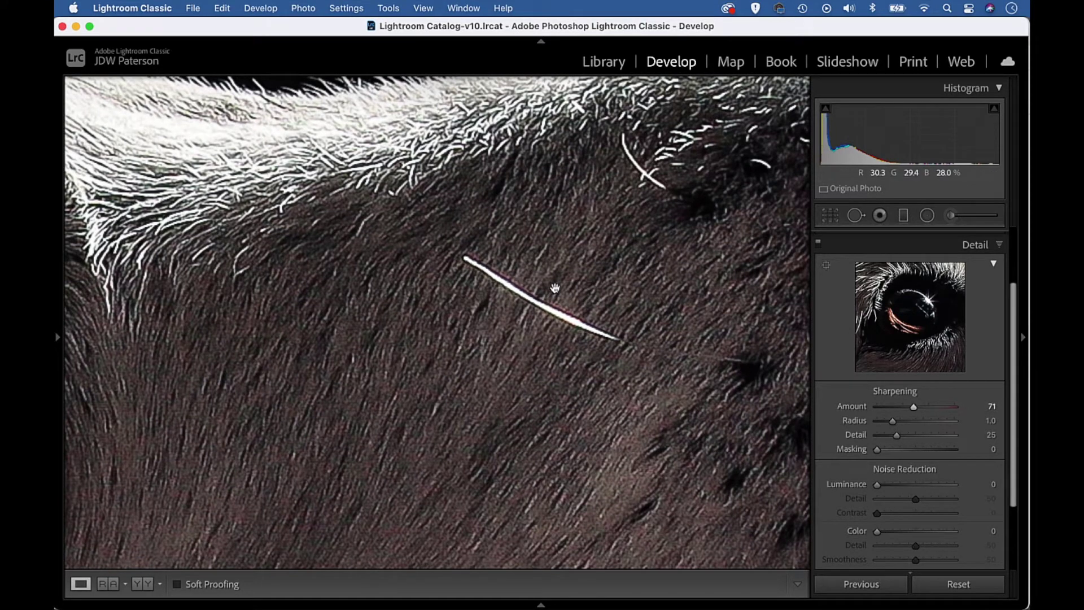
pyautogui.moveTo(913, 408); pyautogui.dragTo(901, 407)
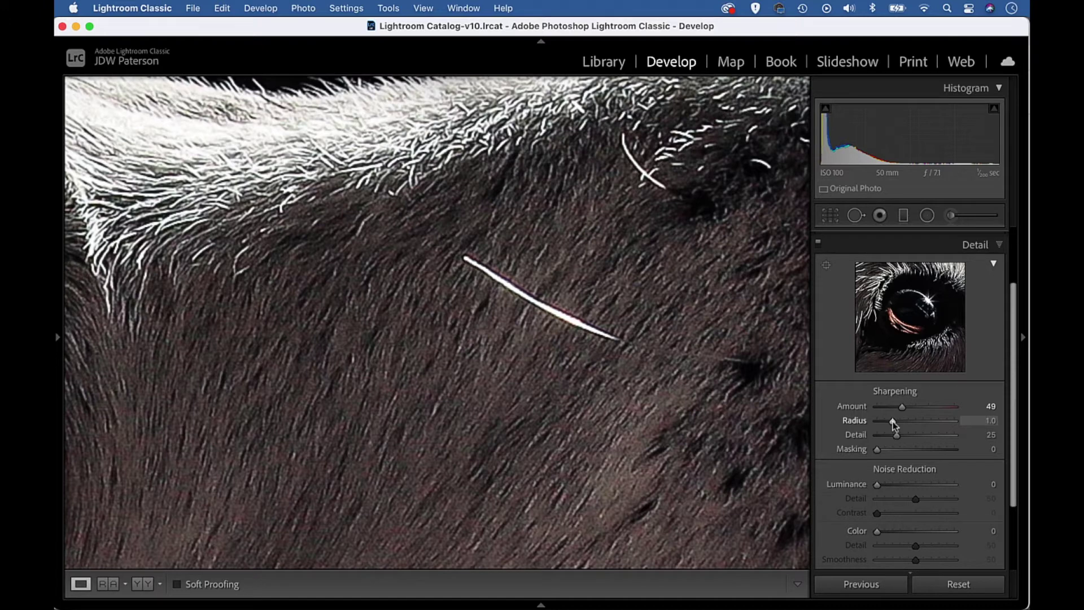
# Try sharpening Radius values up to 2.2, settle Radius at 1.2, and zoom back to Fit
pyautogui.moveTo(892, 420); pyautogui.dragTo(905, 422)
pyautogui.moveTo(920, 421); pyautogui.dragTo(930, 422)
pyautogui.moveTo(906, 421); pyautogui.dragTo(930, 420)
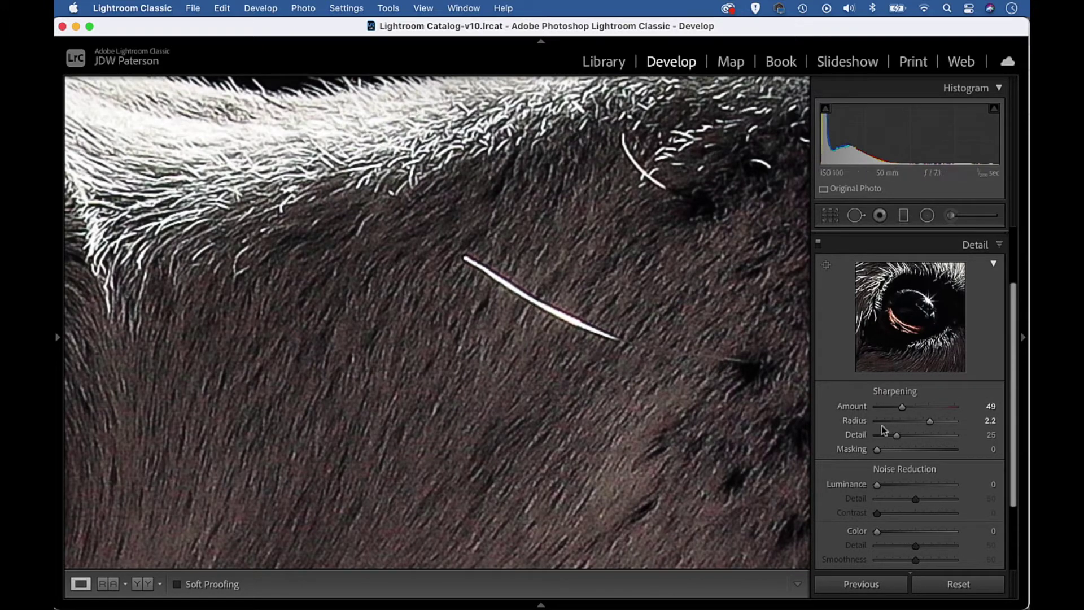
pyautogui.moveTo(923, 424); pyautogui.dragTo(902, 423)
pyautogui.click(638, 364)
pyautogui.click(638, 362)
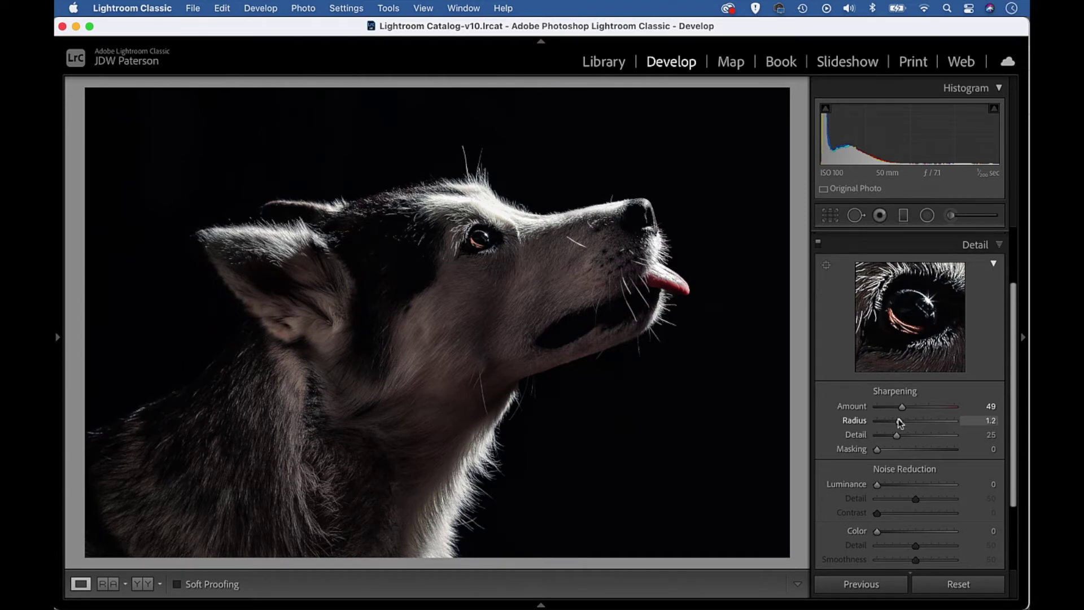
# Set sharpening Radius to 1.0, Amount to 58, and Detail to 70
pyautogui.moveTo(897, 419); pyautogui.dragTo(891, 419)
pyautogui.moveTo(903, 409); pyautogui.dragTo(907, 409)
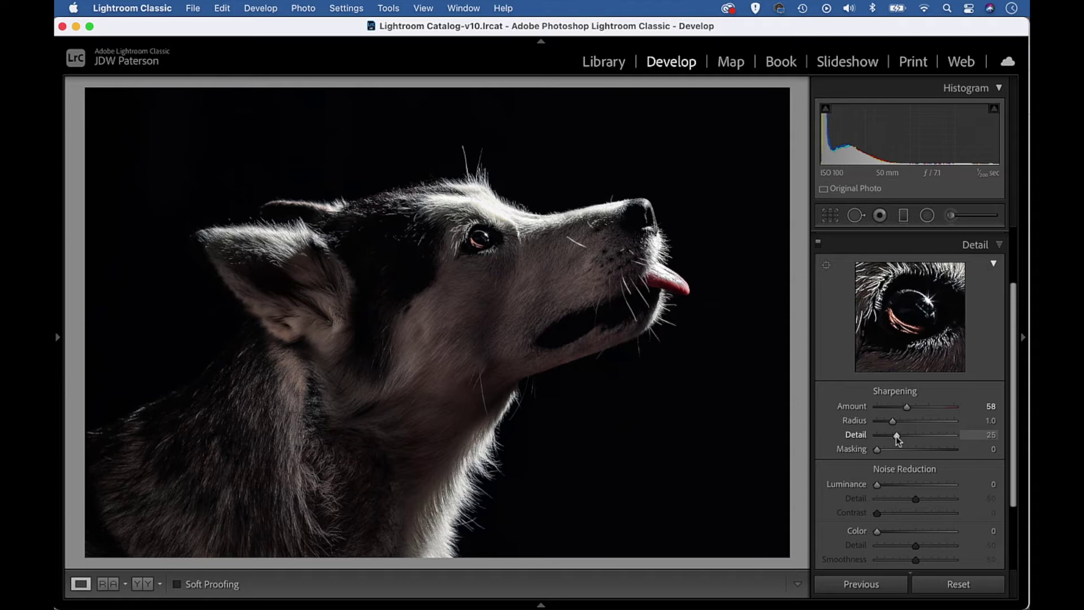
pyautogui.moveTo(896, 436); pyautogui.dragTo(930, 438)
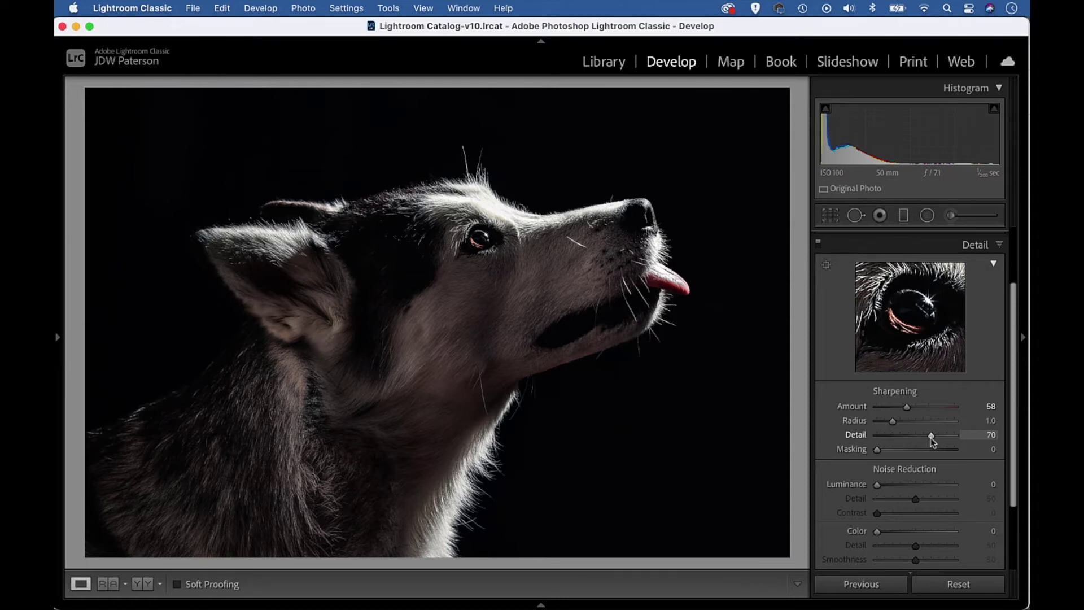
# Zoom into the muzzle, compare Detail at 0 and 100, then Alt-preview to set Detail 82 and Radius 1.7
pyautogui.click(487, 291)
pyautogui.moveTo(459, 339); pyautogui.dragTo(472, 290)
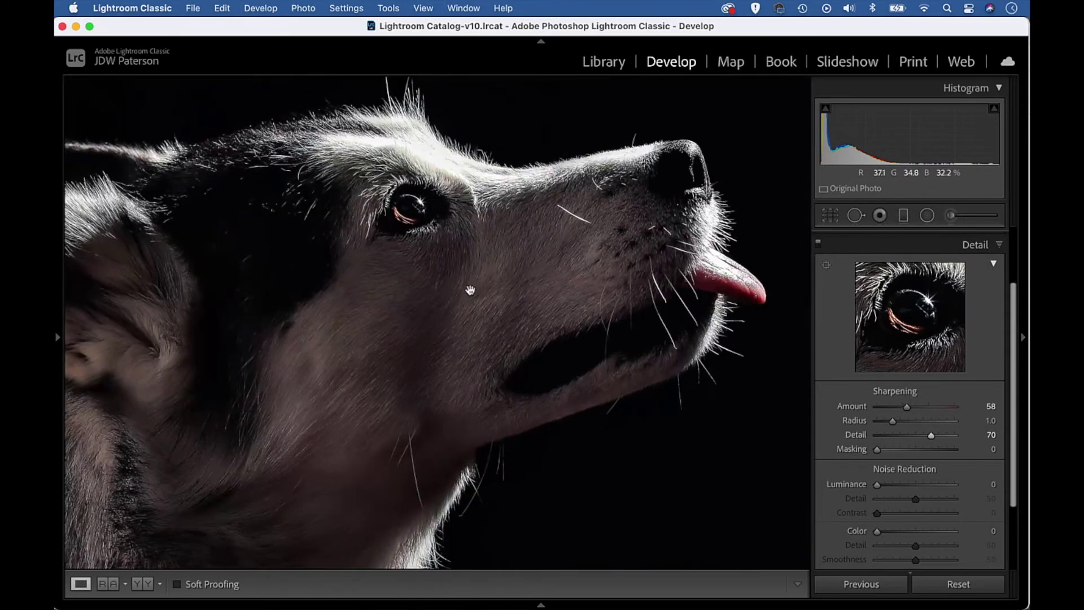
pyautogui.moveTo(930, 434); pyautogui.dragTo(957, 442)
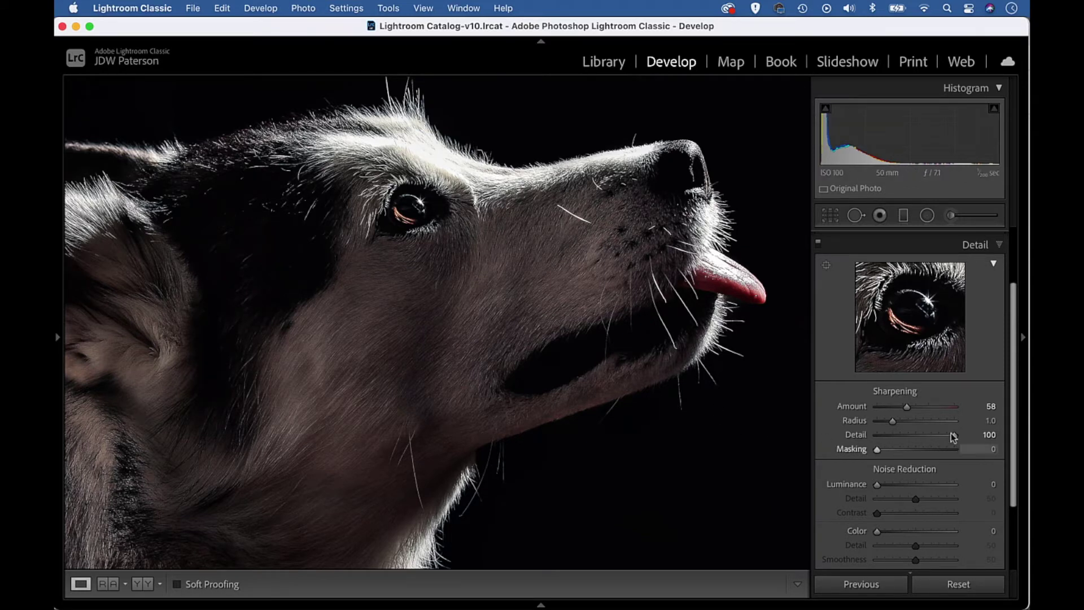
pyautogui.moveTo(959, 435); pyautogui.dragTo(942, 437)
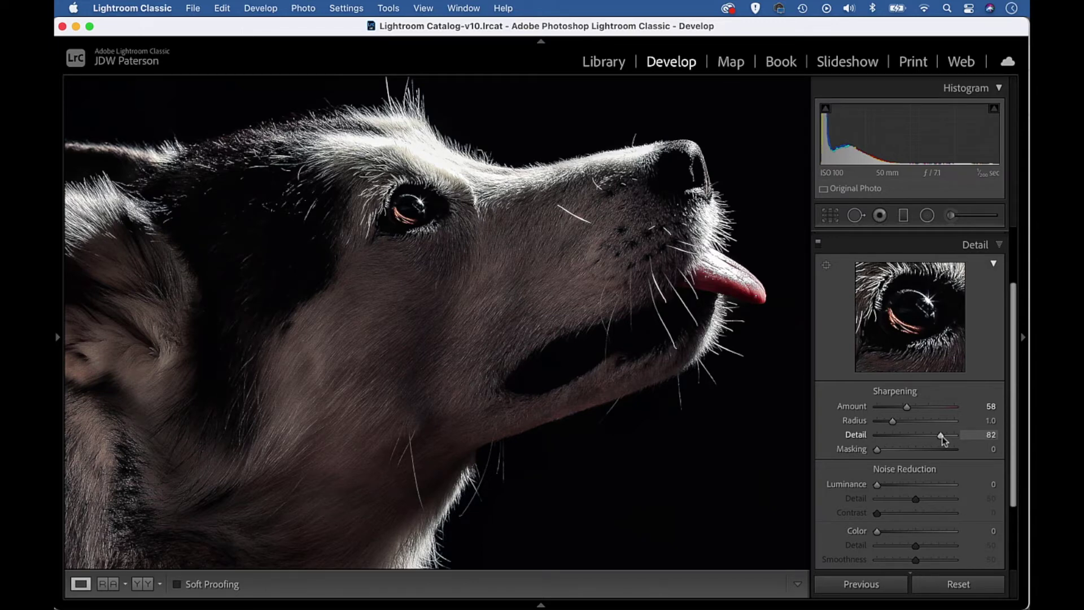
pyautogui.press('alt')
pyautogui.moveTo(941, 436); pyautogui.dragTo(914, 426)
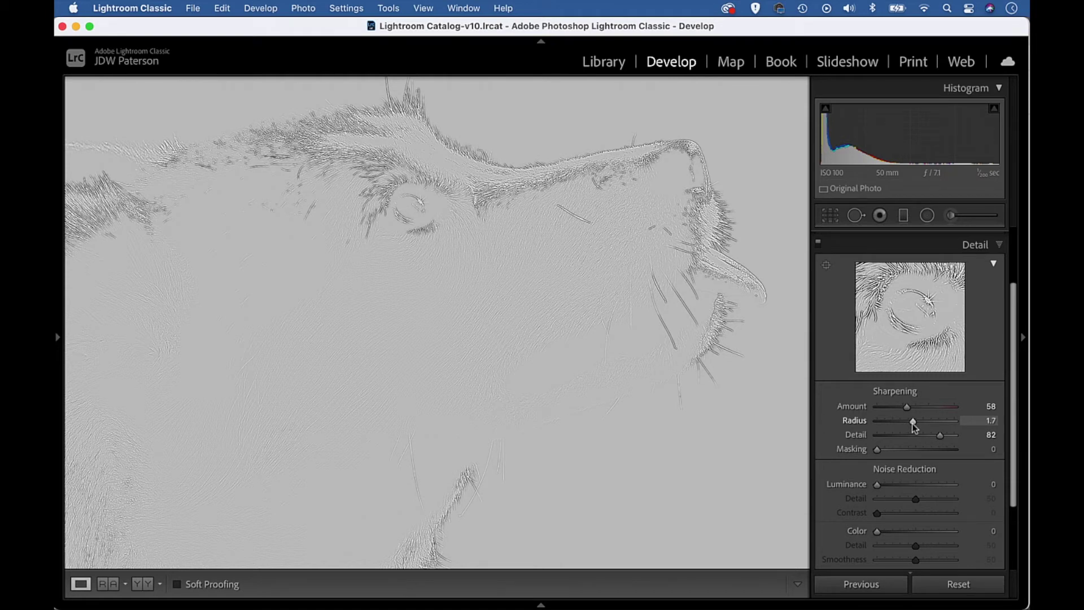
# Alt-drag sharpening Radius down to 1.1, preview Amount in greyscale, and fit the portrait
pyautogui.moveTo(913, 424)
pyautogui.mouseDown()
pyautogui.moveTo(923, 424)
pyautogui.moveTo(896, 423)
pyautogui.moveTo(905, 409)
pyautogui.mouseUp()
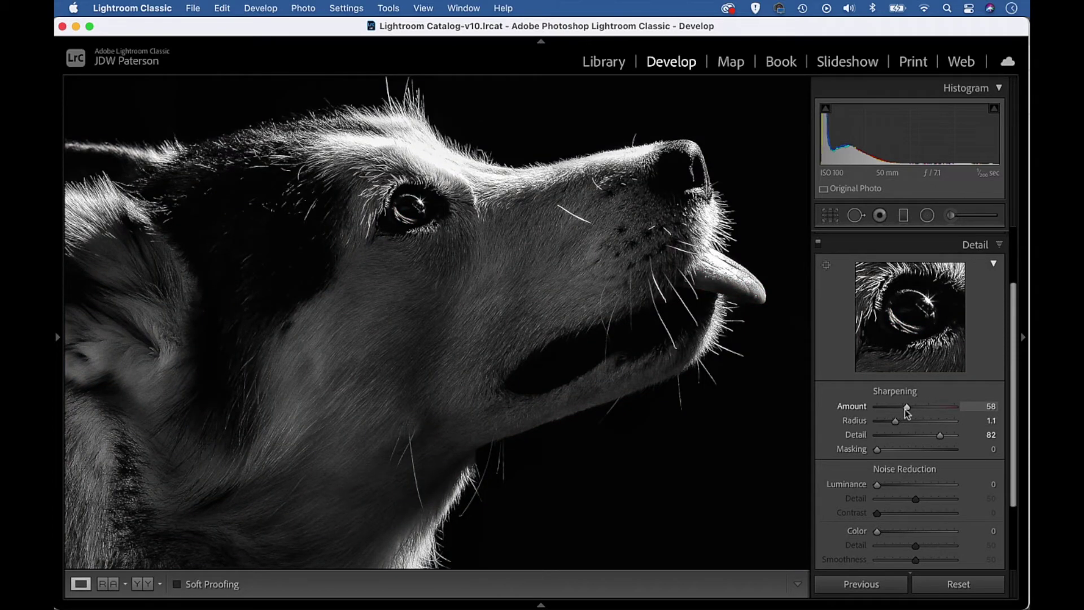
pyautogui.moveTo(905, 409); pyautogui.dragTo(905, 409)
pyautogui.click(700, 366)
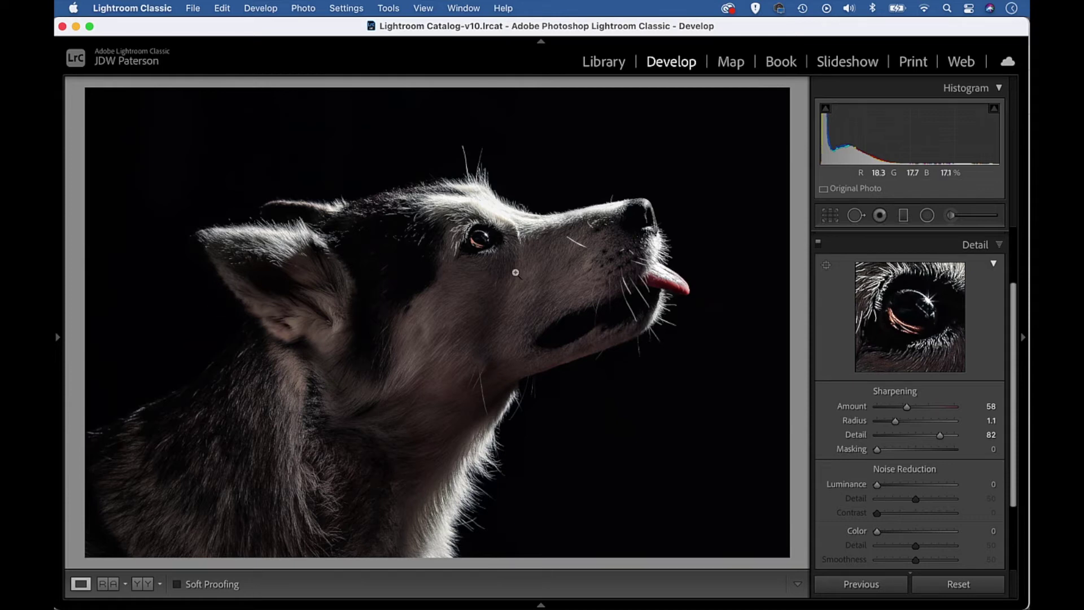
# Alt-drag Masking from 0 to 20 to spare the black background, then zoom to 1:1 on the face
pyautogui.keyDown('alt'); pyautogui.click(877, 450); pyautogui.keyUp('alt')
pyautogui.moveTo(877, 450); pyautogui.dragTo(888, 452)
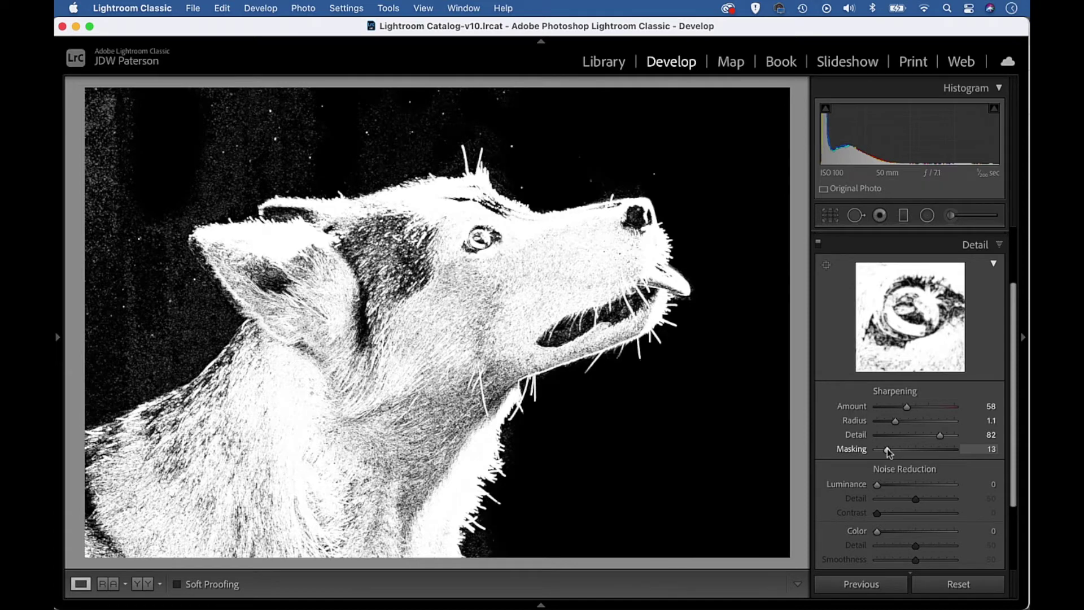
pyautogui.moveTo(888, 450); pyautogui.dragTo(892, 450)
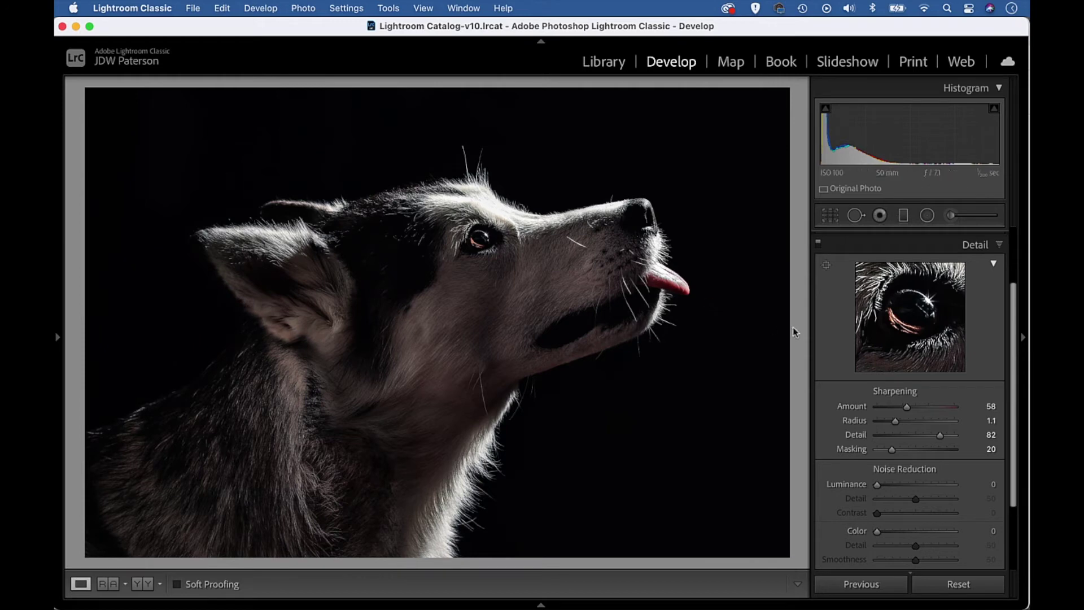
pyautogui.click(546, 269)
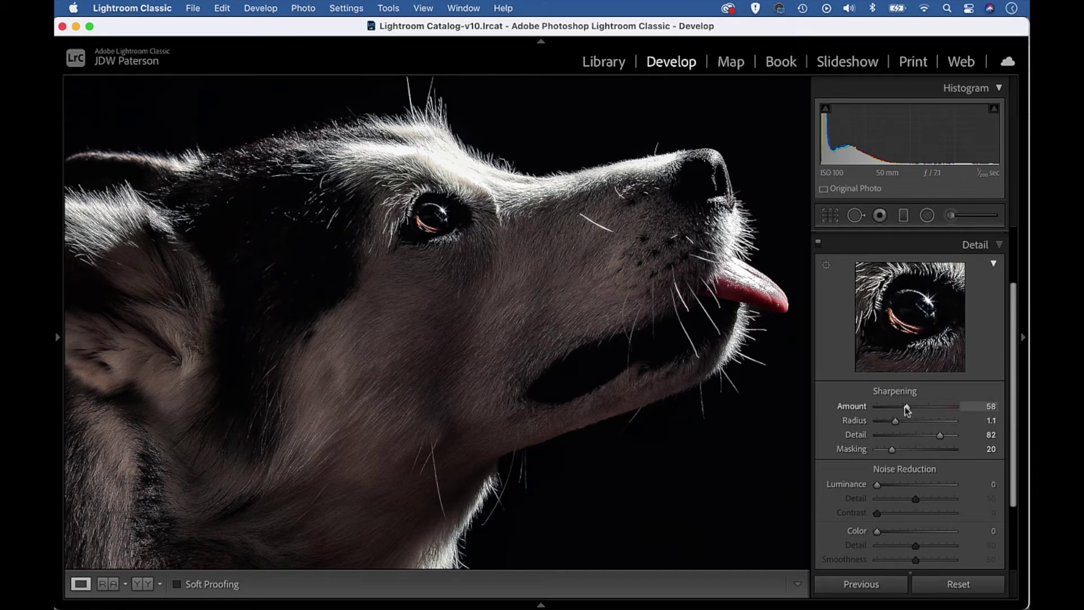
# Push sharpening Amount to the 150 maximum, then bring it back down to 69
pyautogui.moveTo(906, 407); pyautogui.dragTo(999, 415)
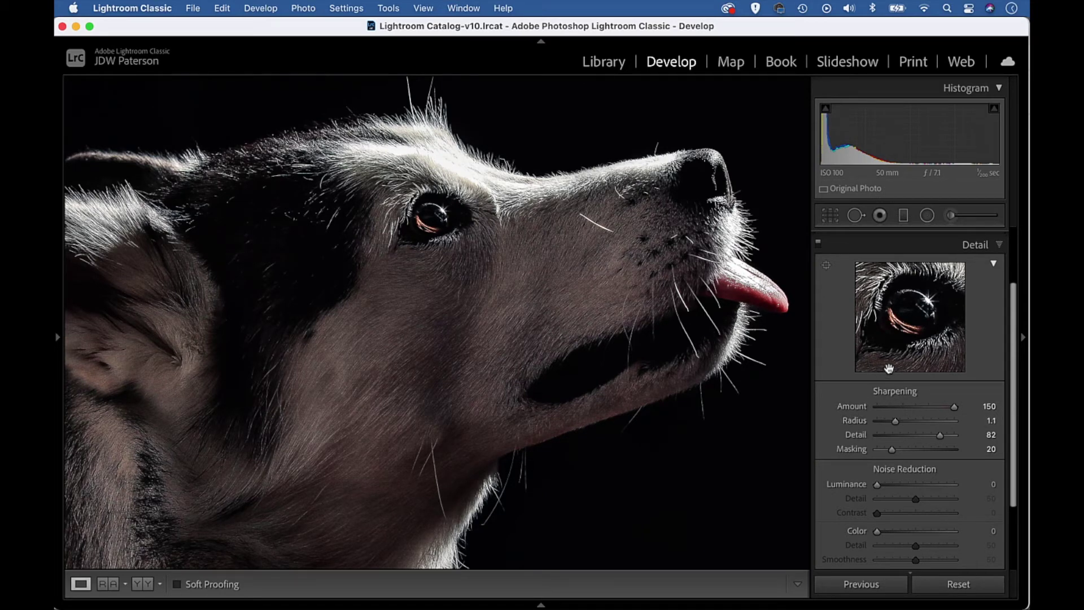
pyautogui.moveTo(947, 408); pyautogui.dragTo(913, 412)
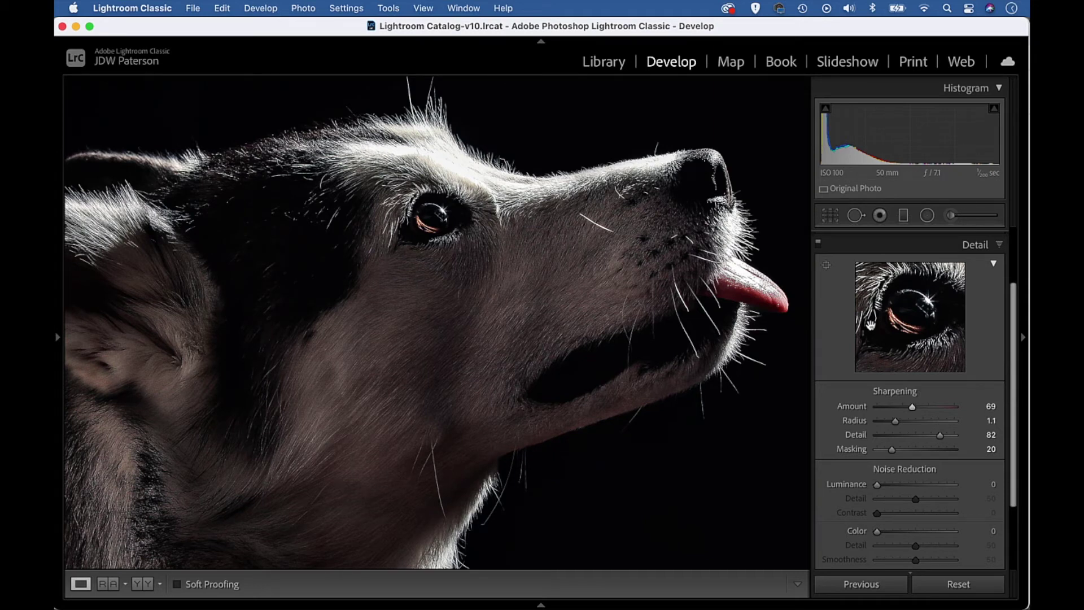
# Start an adjustment brush with Sharpness 32 and paint it over the dog's head
pyautogui.click(951, 217)
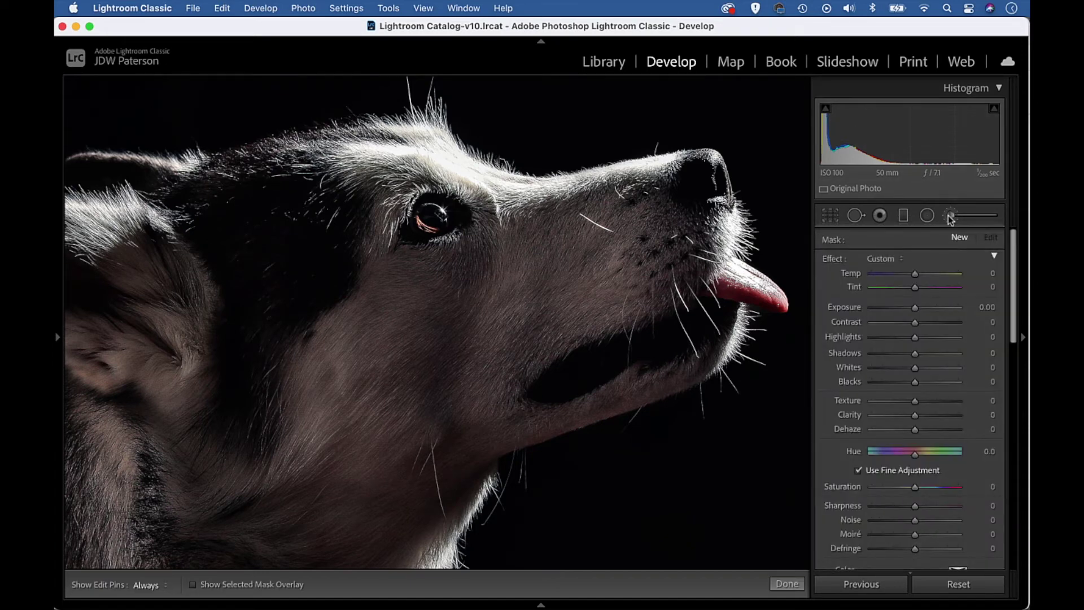
pyautogui.moveTo(1014, 257); pyautogui.dragTo(1016, 298)
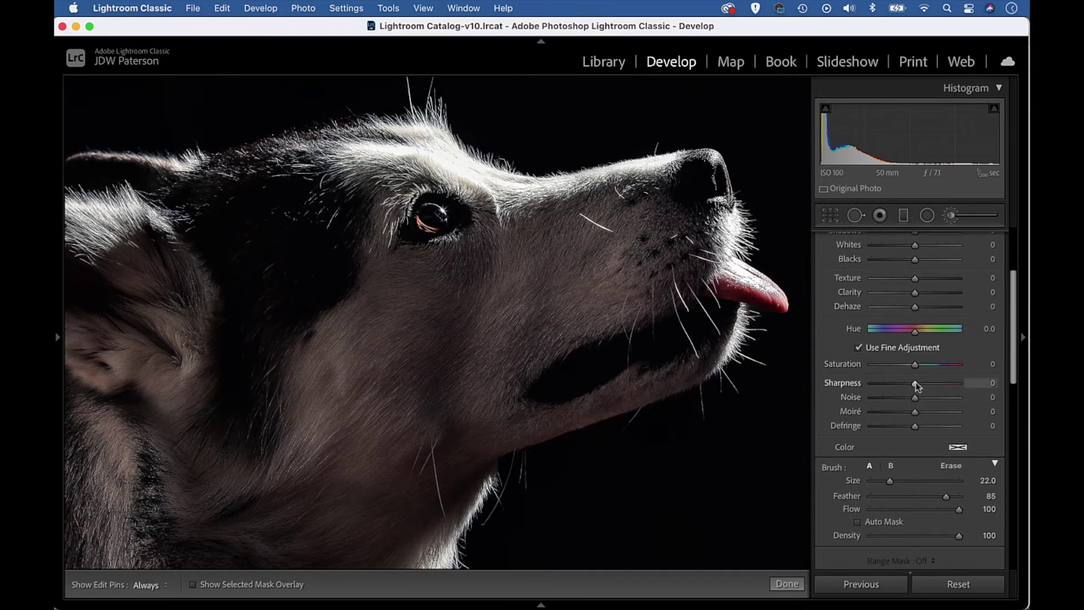
pyautogui.moveTo(923, 384); pyautogui.dragTo(928, 384)
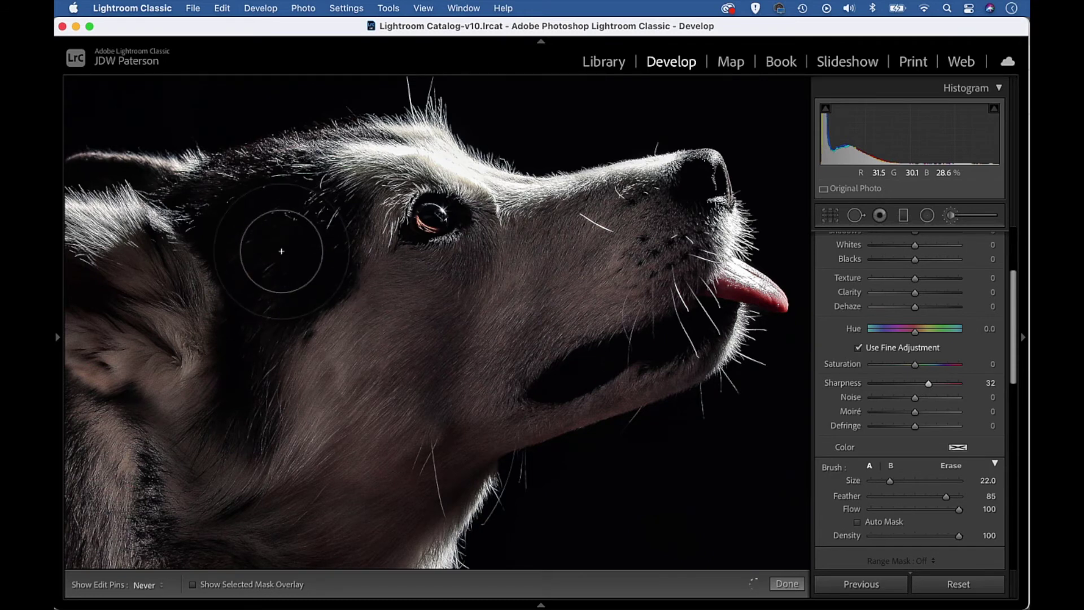
pyautogui.moveTo(285, 366); pyautogui.dragTo(289, 298)
# With the green mask overlay, extend the brush over the lower cheek and forehead, then set Sharpness 23
pyautogui.press('h')
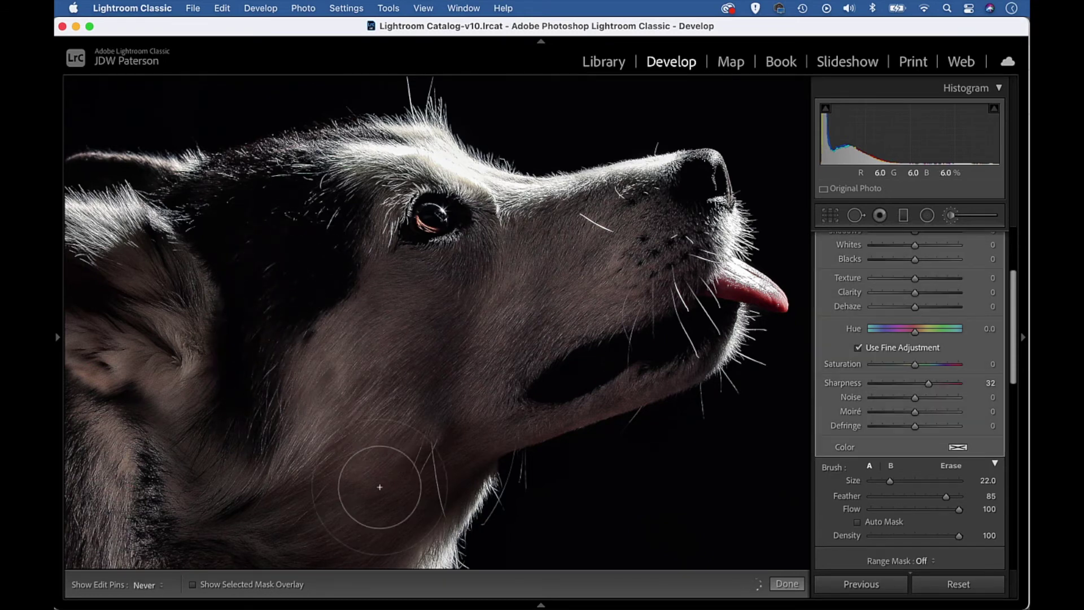
pyautogui.press('h')
pyautogui.press('o')
pyautogui.press('h')
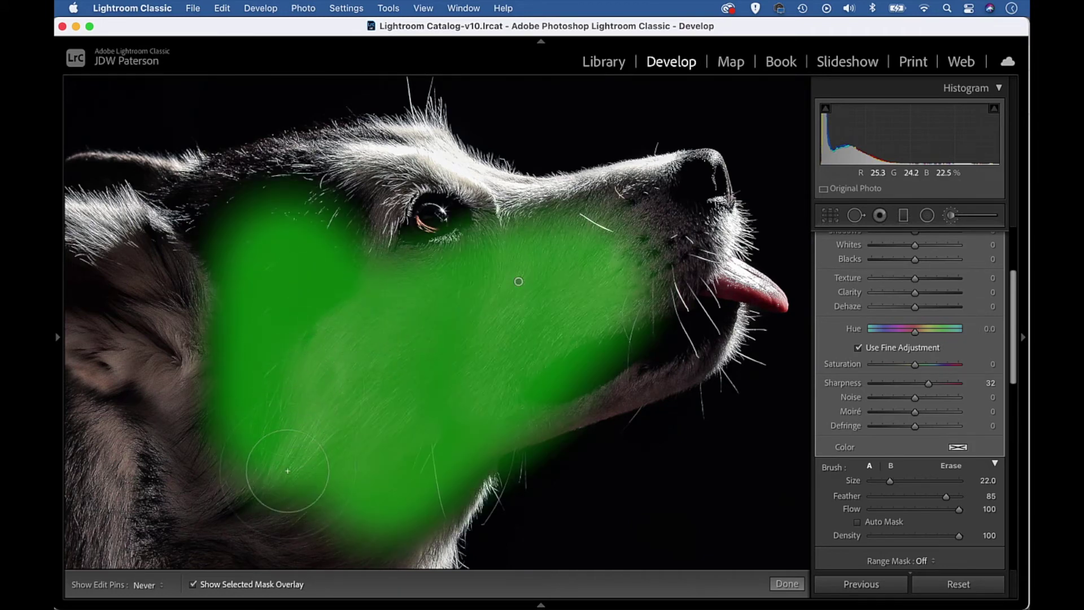
pyautogui.moveTo(278, 460); pyautogui.dragTo(285, 500)
pyautogui.press('h')
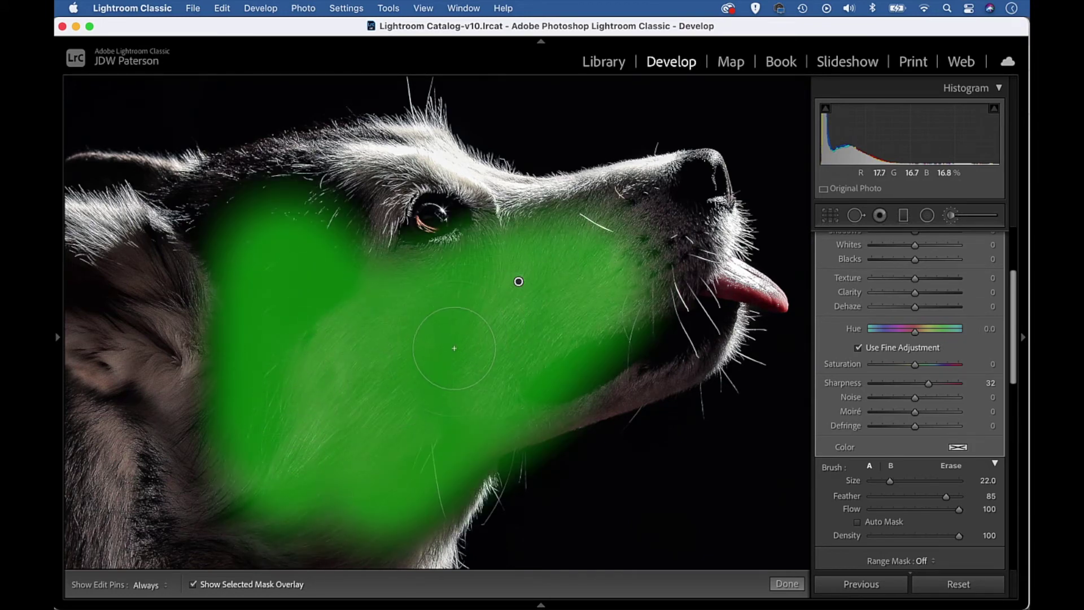
pyautogui.moveTo(226, 243)
pyautogui.mouseDown()
pyautogui.moveTo(292, 223)
pyautogui.moveTo(328, 192)
pyautogui.mouseUp()
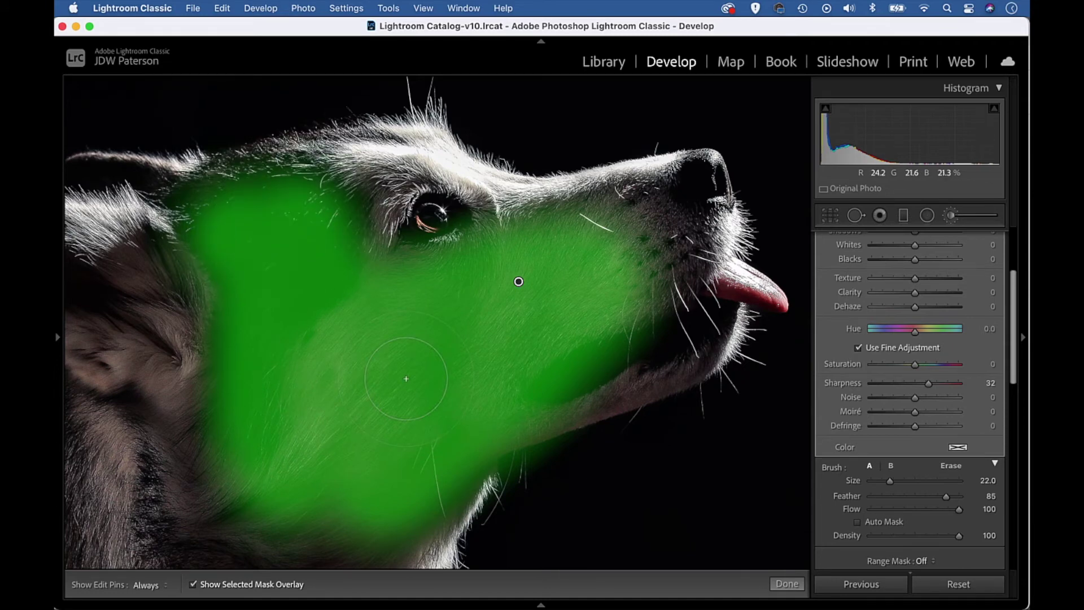
pyautogui.press('o')
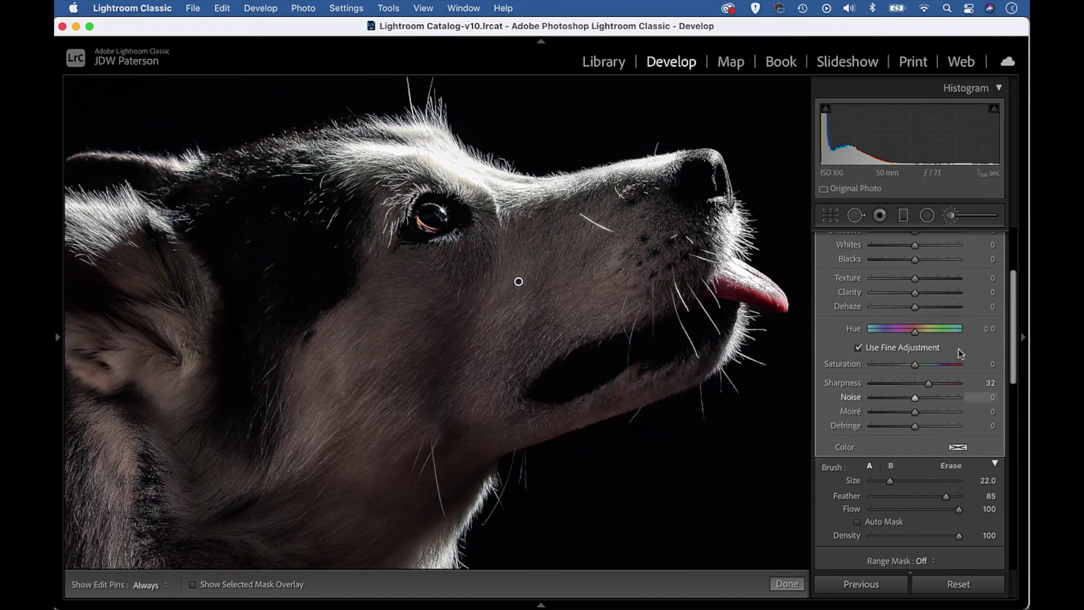
pyautogui.moveTo(926, 383); pyautogui.dragTo(924, 388)
# Give the brushed mask Texture 22, compare with the adjustment off, and fit the photo
pyautogui.moveTo(1014, 338); pyautogui.dragTo(1015, 318)
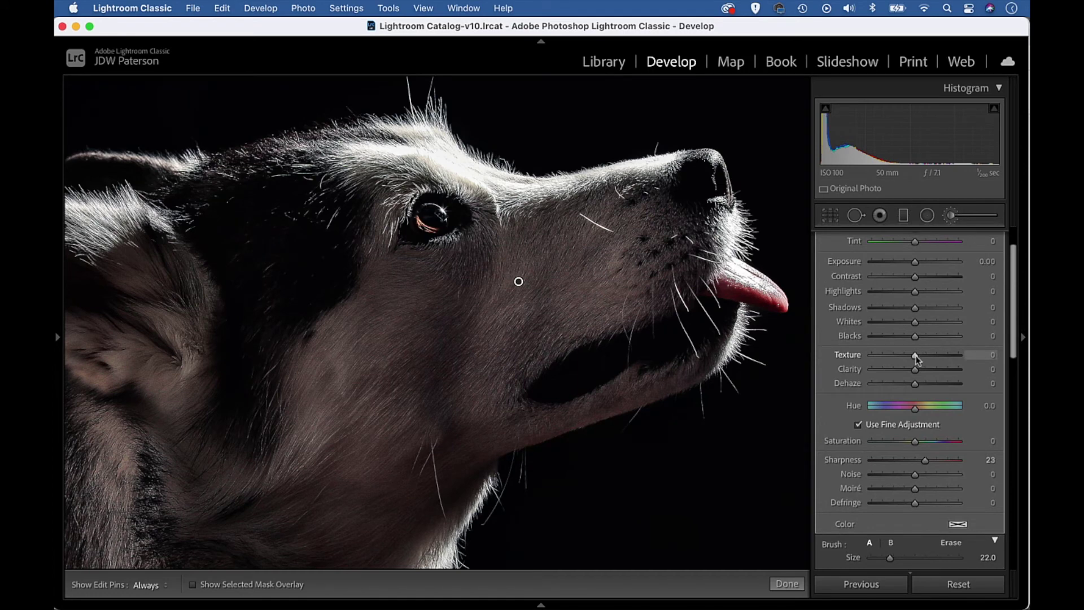
pyautogui.moveTo(915, 355); pyautogui.dragTo(926, 356)
pyautogui.scroll(3, 1006, 313)
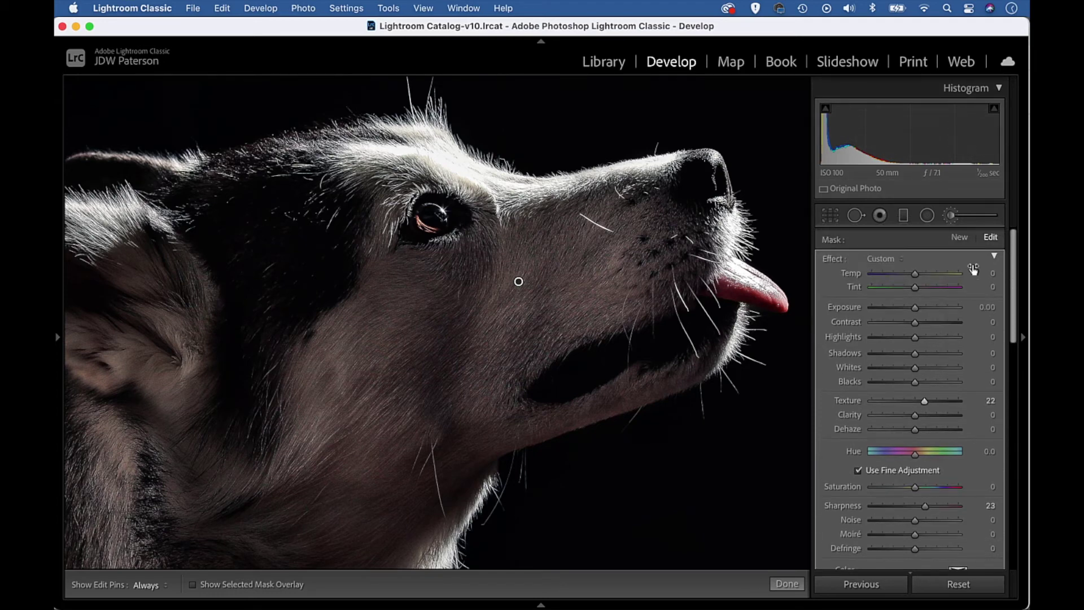
pyautogui.scroll(-5, 1012, 339)
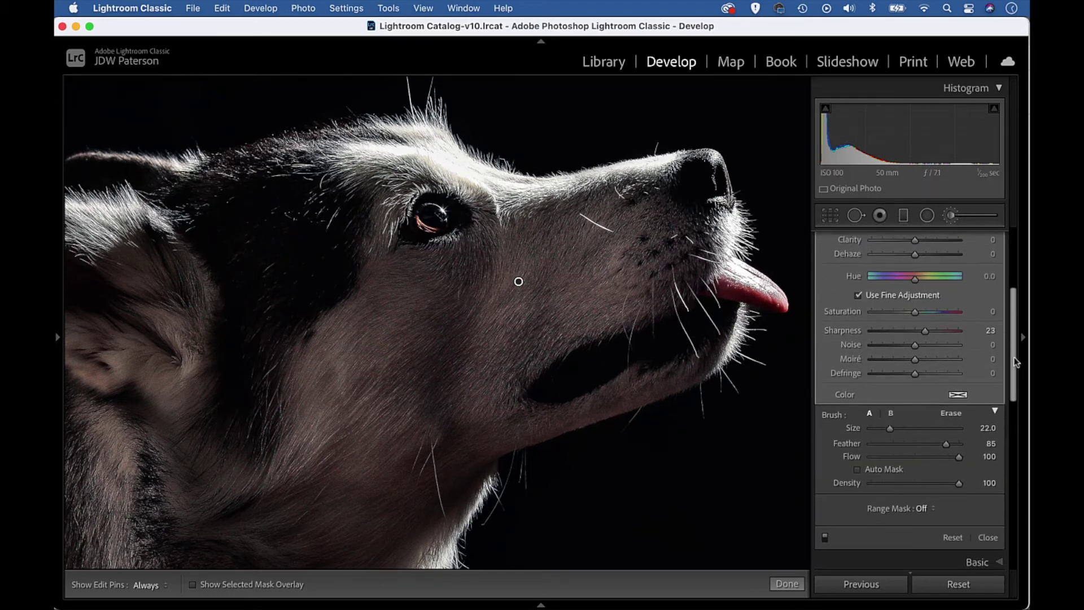
pyautogui.click(825, 538)
pyautogui.moveTo(1011, 380); pyautogui.dragTo(1013, 317)
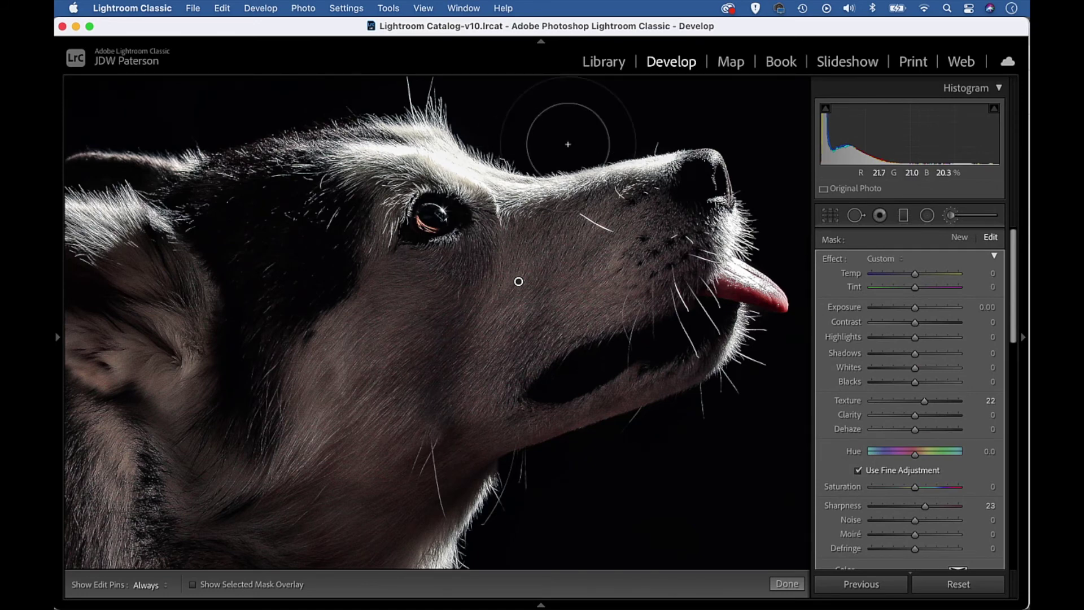
pyautogui.press('z')
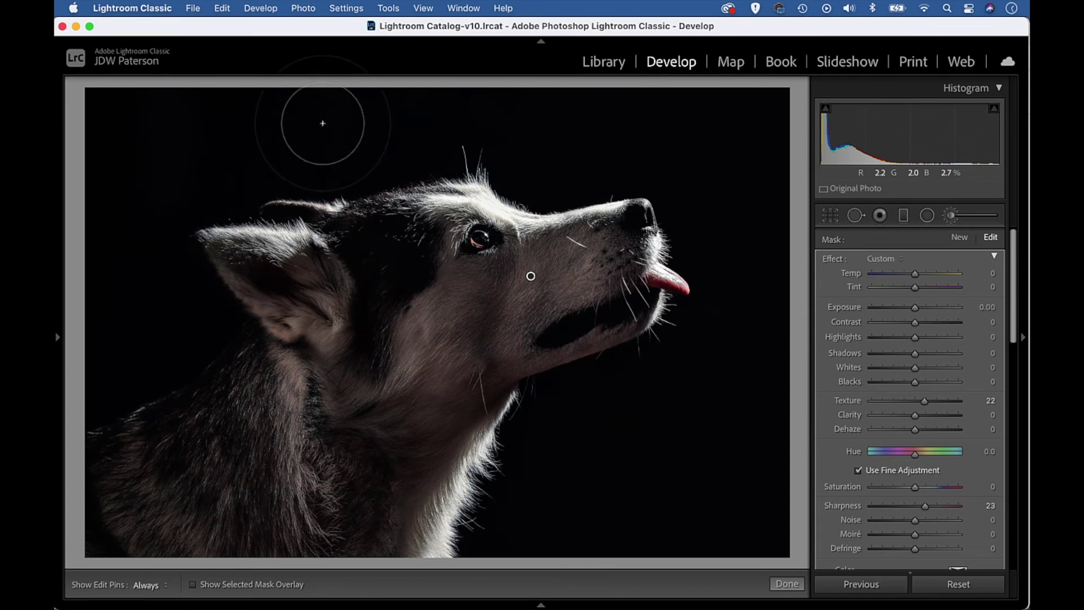
# Open the Export dialog from the File menu and scroll down to Image Sizing
pyautogui.click(194, 9)
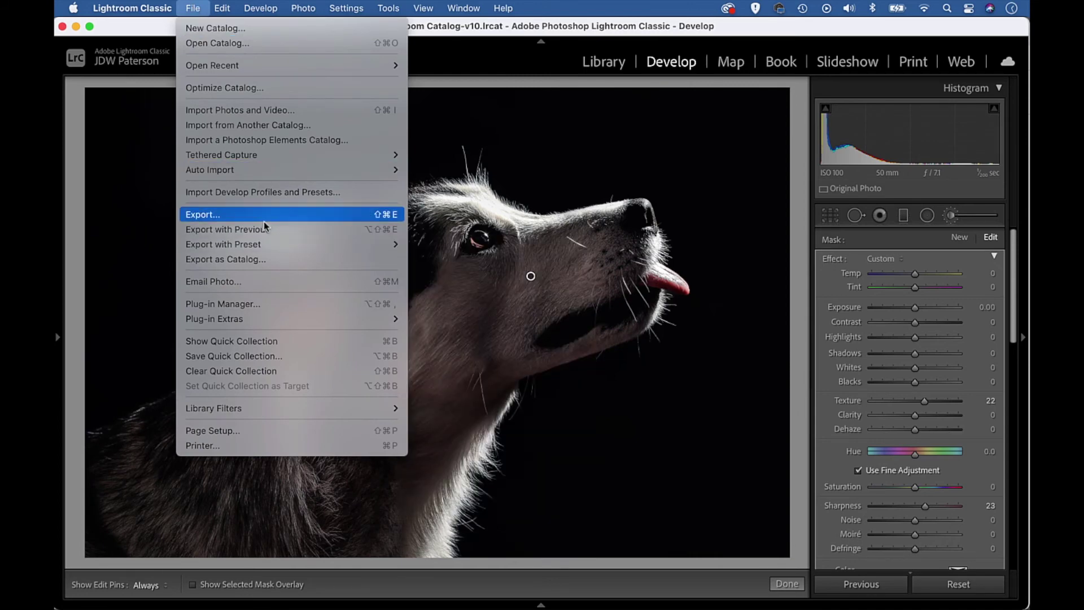
pyautogui.click(266, 218)
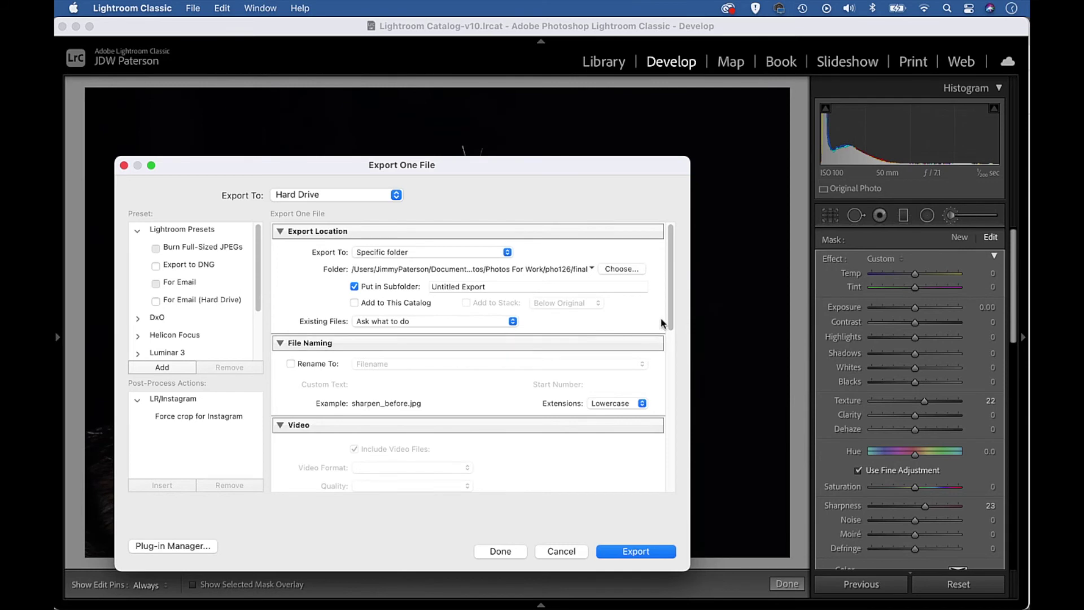
pyautogui.moveTo(669, 322); pyautogui.dragTo(672, 431)
# Enable Resize to Fit Width & Height at 12 × 8 inches and 300 pixels per inch
pyautogui.click(298, 358)
pyautogui.click(418, 357)
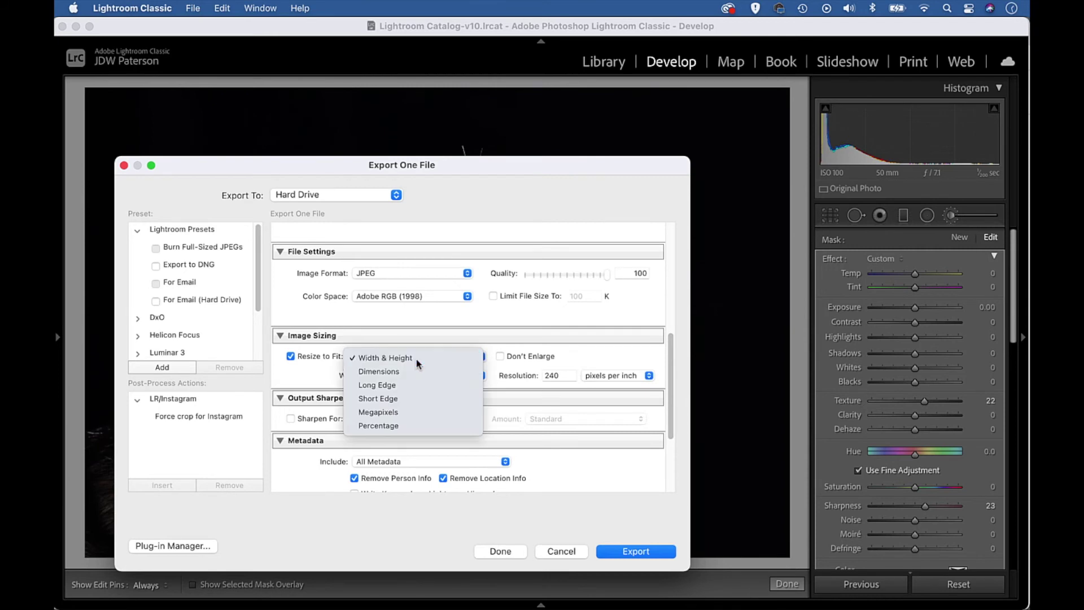
pyautogui.click(418, 362)
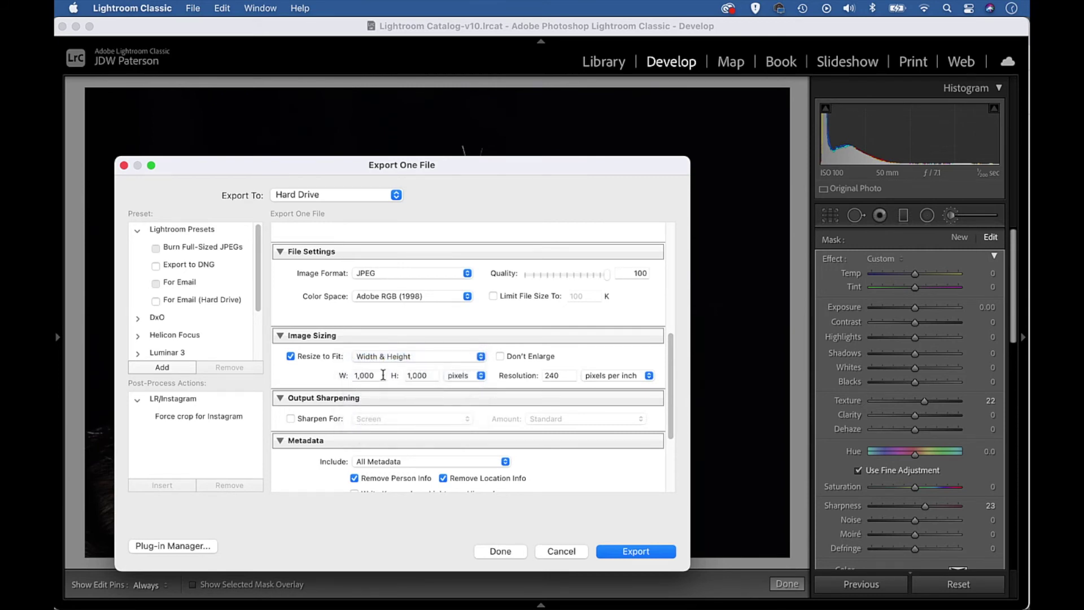
pyautogui.click(453, 381)
pyautogui.click(455, 389)
pyautogui.click(374, 374)
pyautogui.write('12')
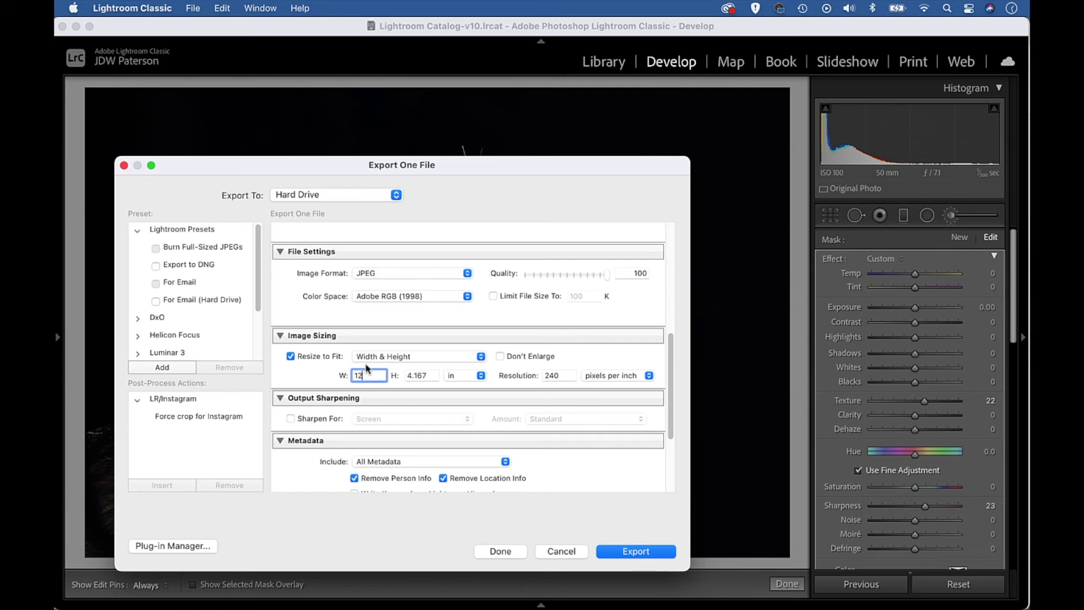
pyautogui.press('Tab')
pyautogui.write('8')
pyautogui.press('Tab')
pyautogui.write('300')
pyautogui.press('Tab')
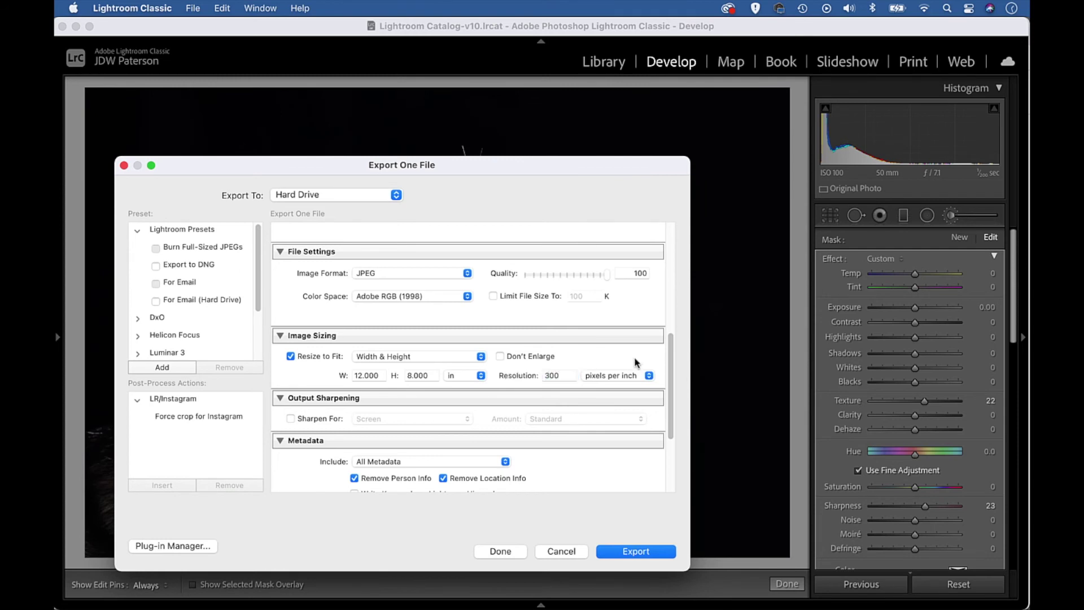
# Enable Sharpen For in Output Sharpening, choose Matte Paper, and keep Amount at Standard
pyautogui.scroll(-2, 635, 361)
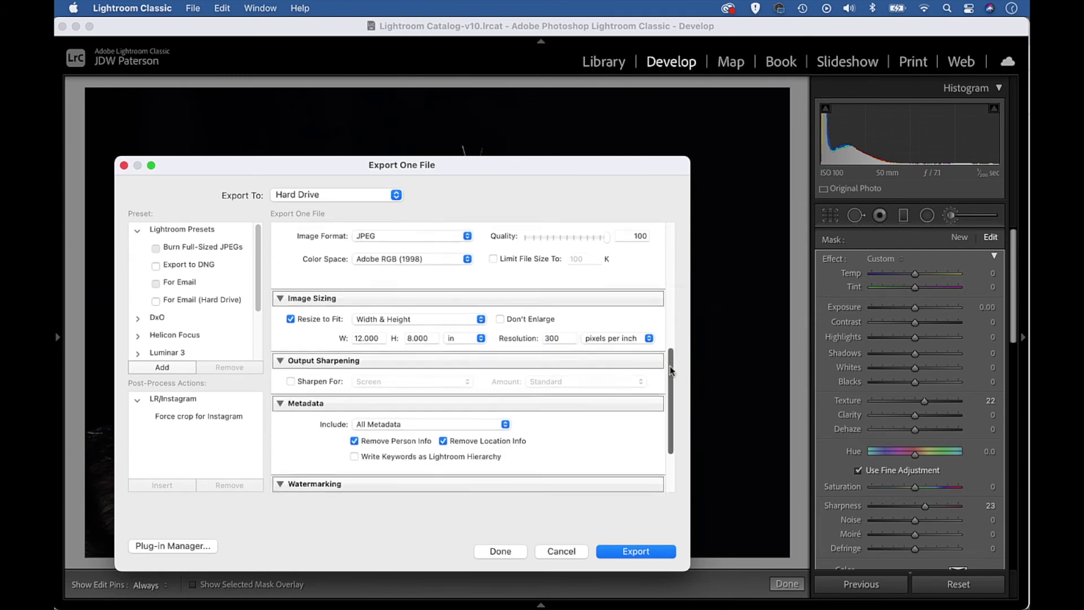
pyautogui.click(290, 381)
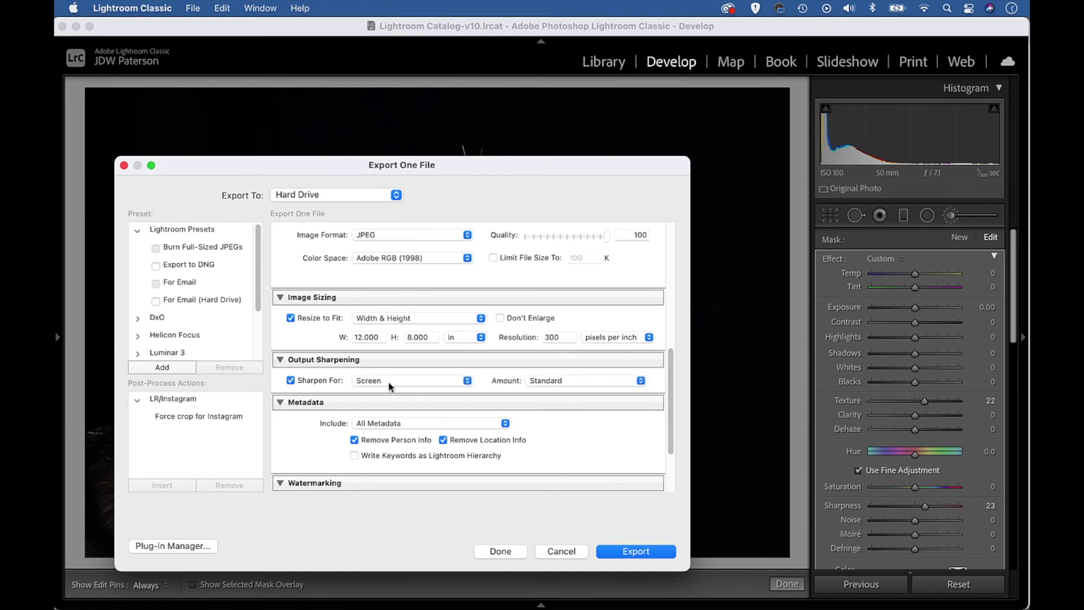
pyautogui.click(407, 384)
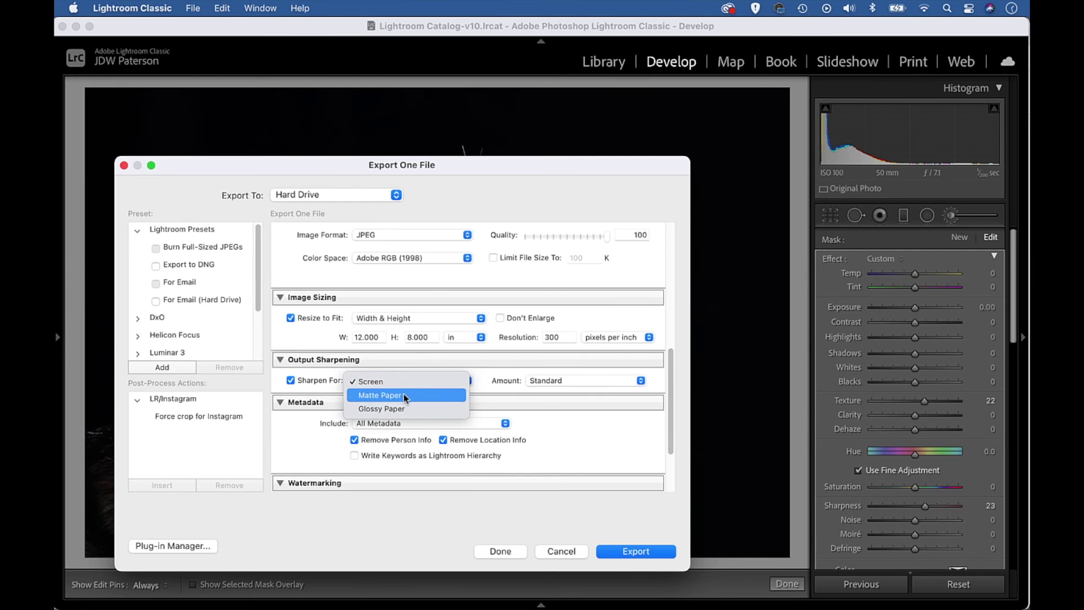
pyautogui.click(403, 395)
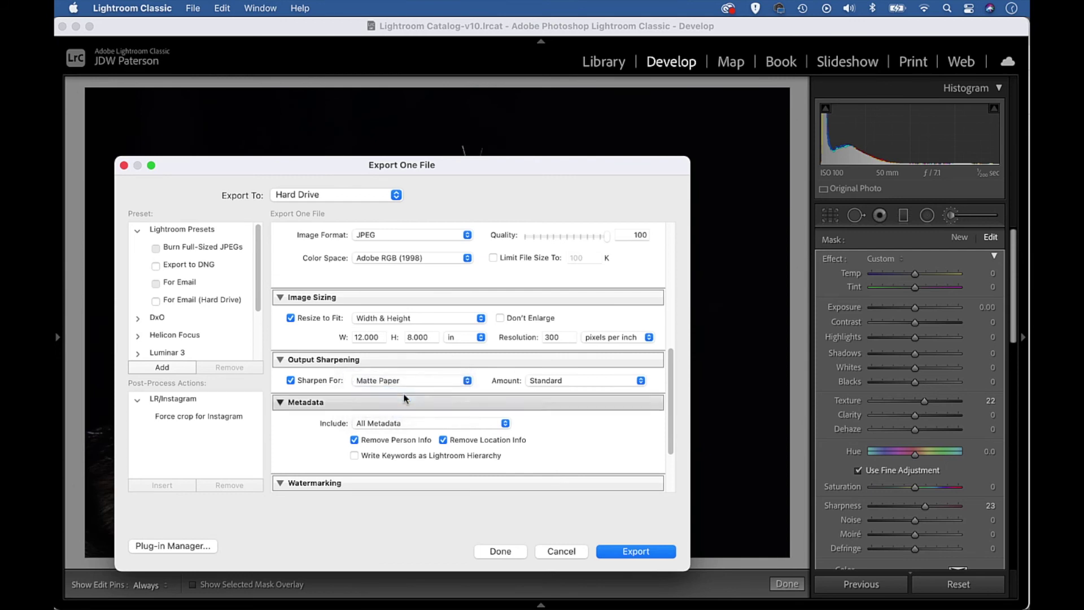
pyautogui.click(599, 382)
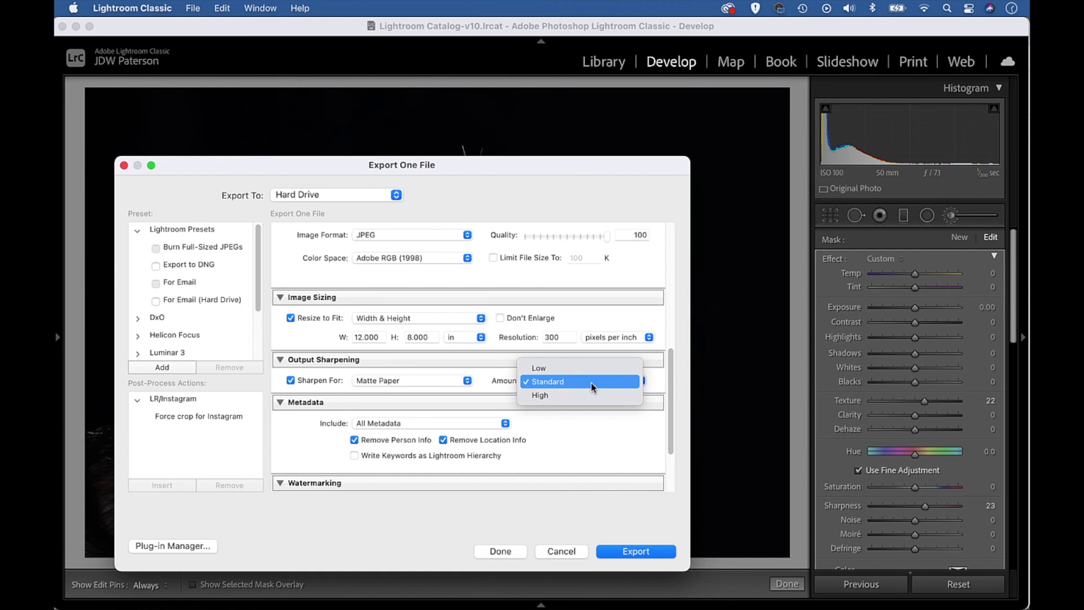
pyautogui.click(591, 383)
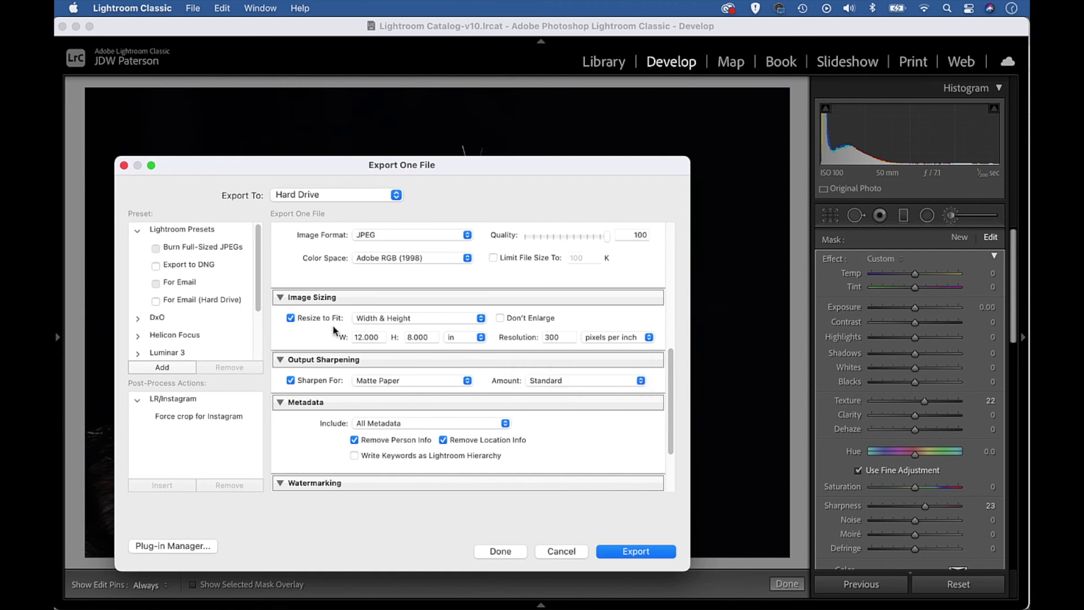